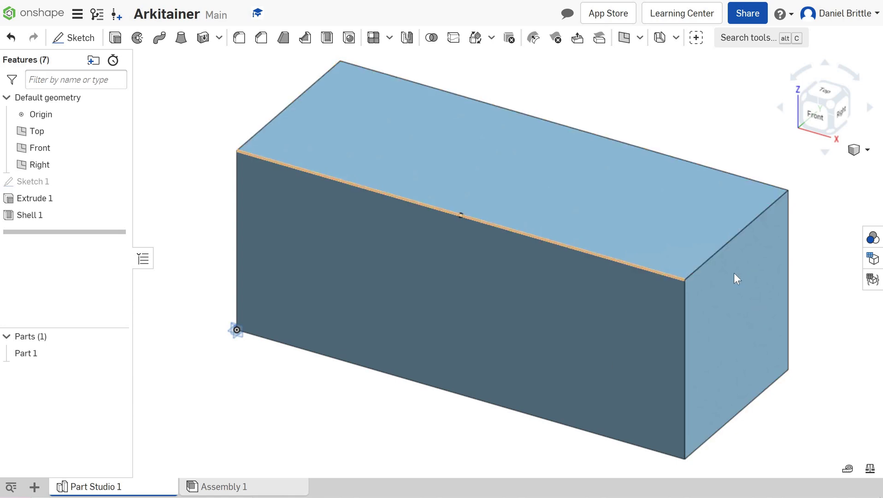
Select the right end face of the box (Extrude 1).
click(733, 310)
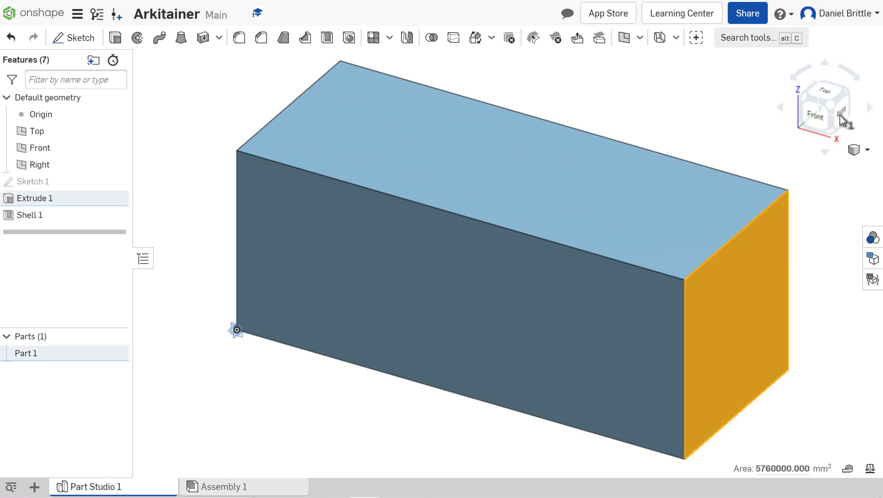
View the end face square-on, start Sketch 2 on it, and draw the window rectangle.
key(n)
click(79, 39)
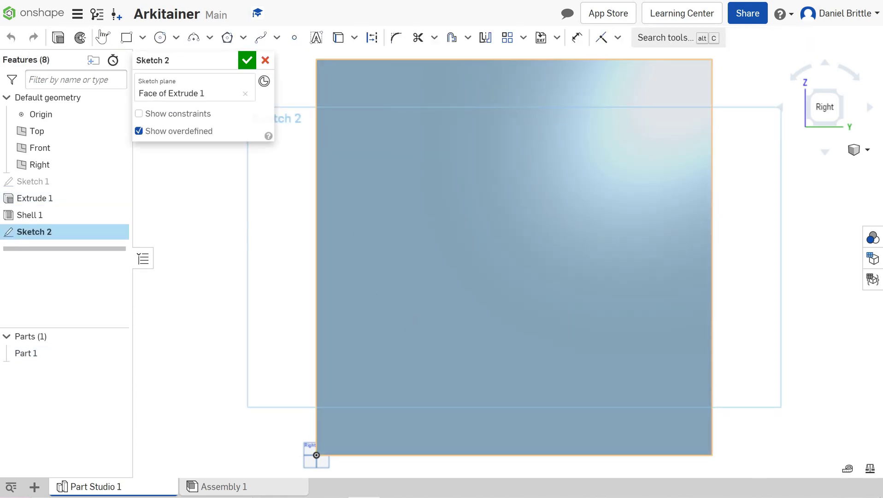
click(127, 37)
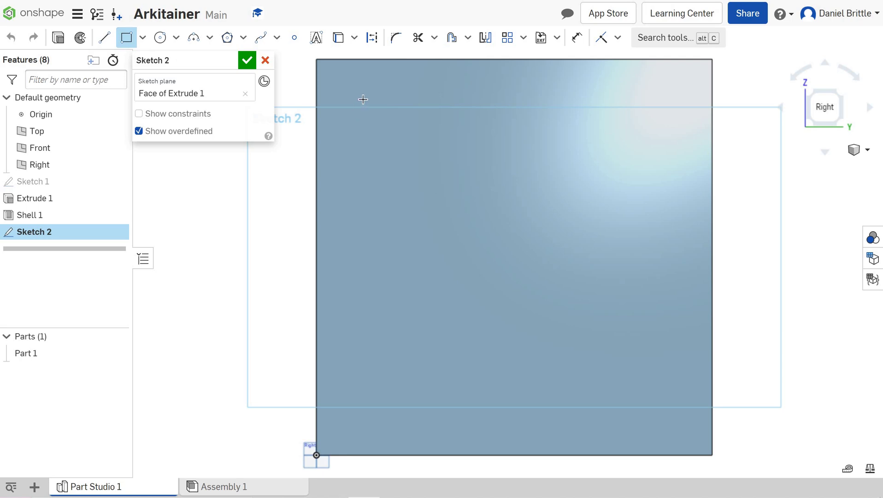
click(674, 325)
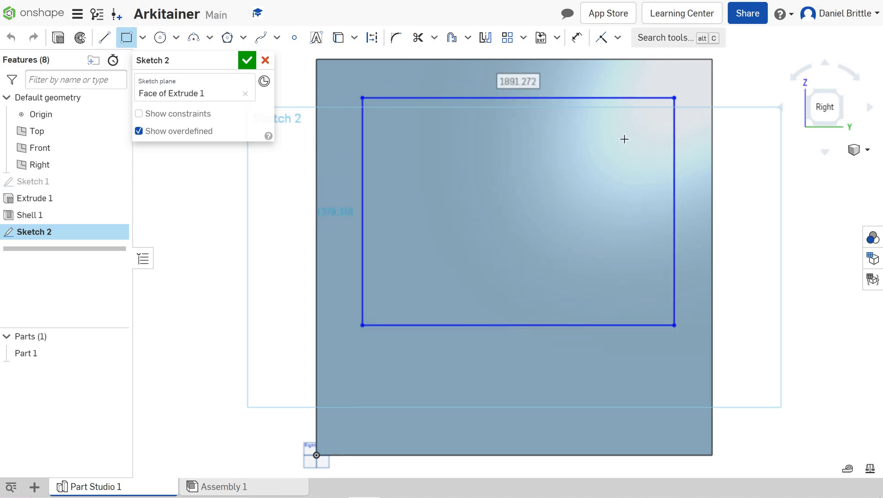
click(575, 39)
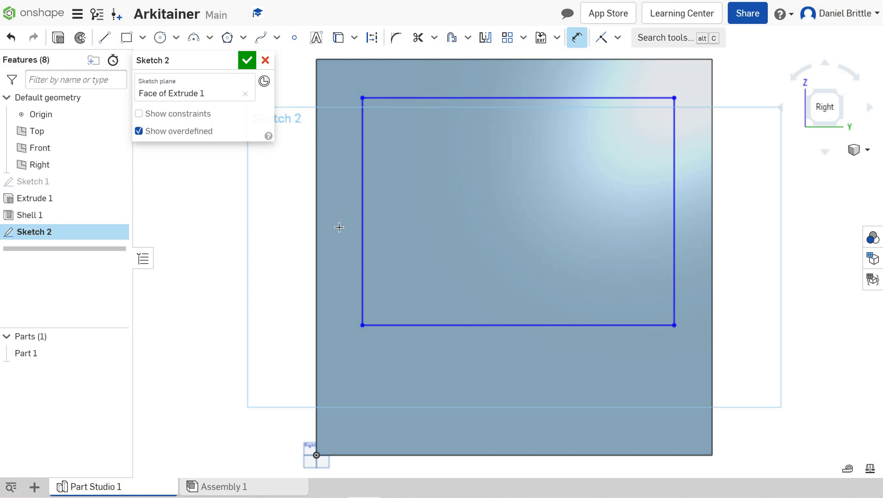
Dimension the window rectangle 250 mm in from the end face's left and right edges.
click(362, 229)
click(371, 253)
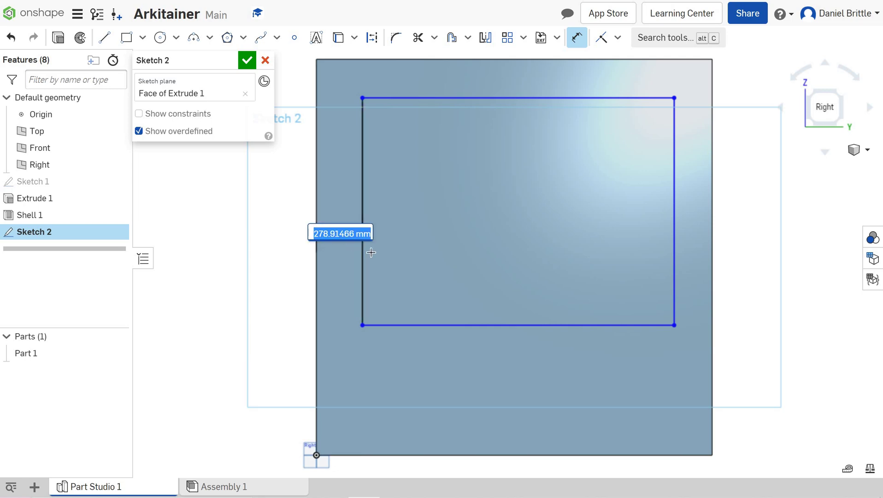
text(250)
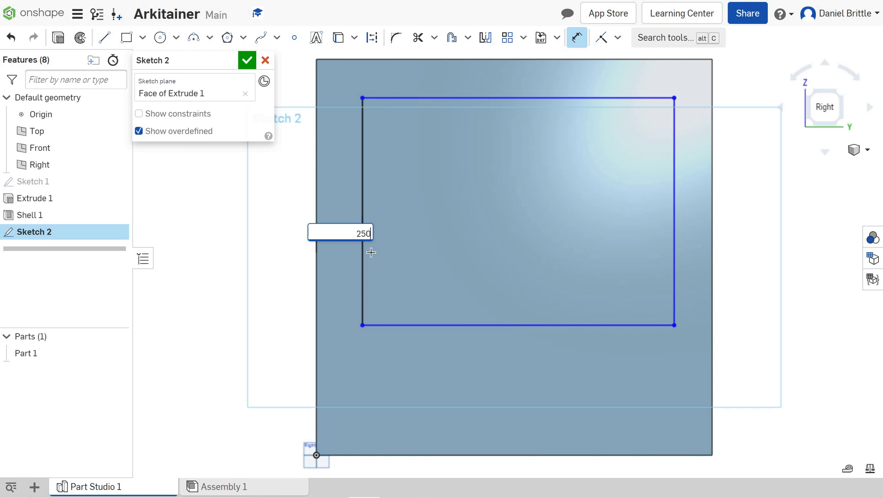
key(Return)
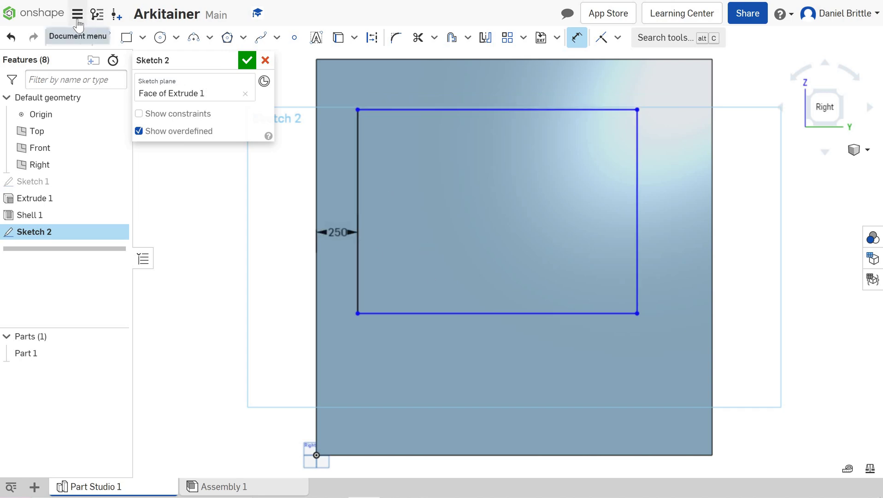
click(637, 199)
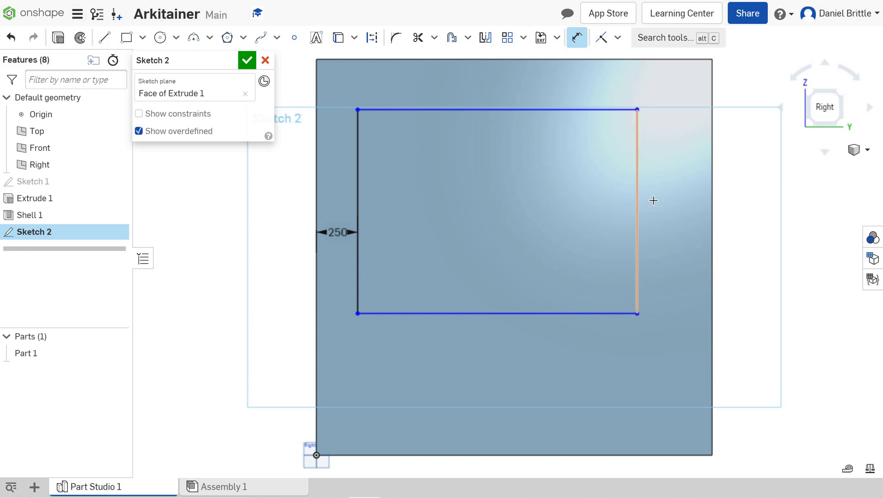
click(711, 203)
click(678, 217)
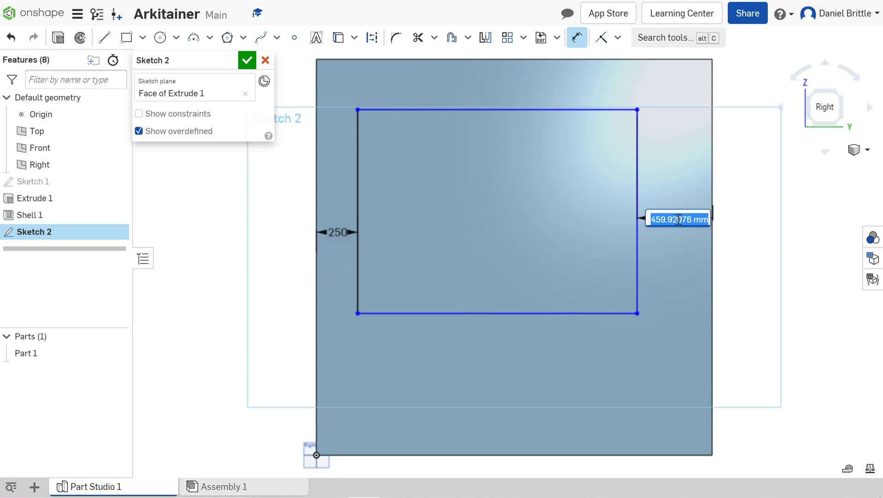
text(25)
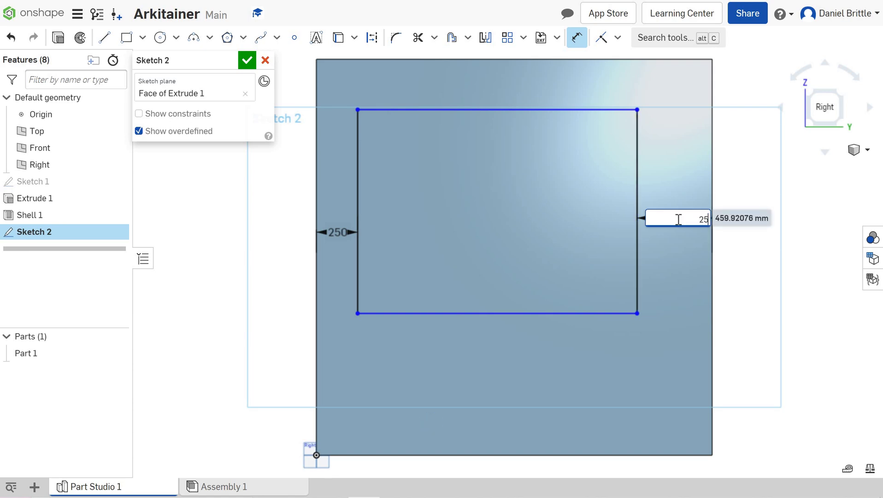
text(0mm)
key(Return)
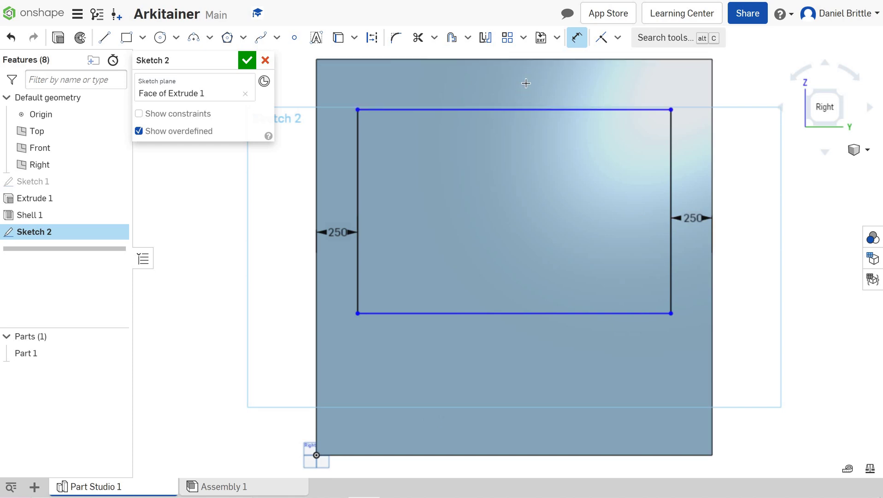
Dimension the window 250 mm below the top edge and 650 mm above the bottom edge.
click(535, 109)
click(529, 59)
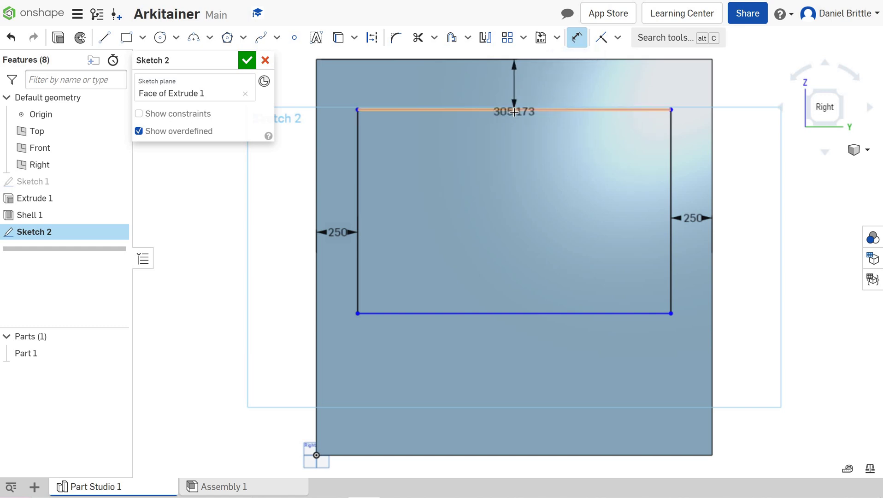
click(533, 85)
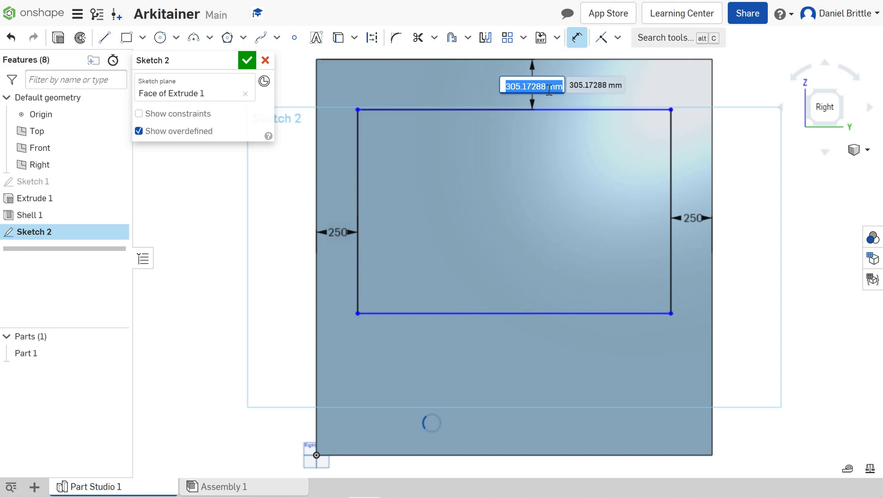
text(2)
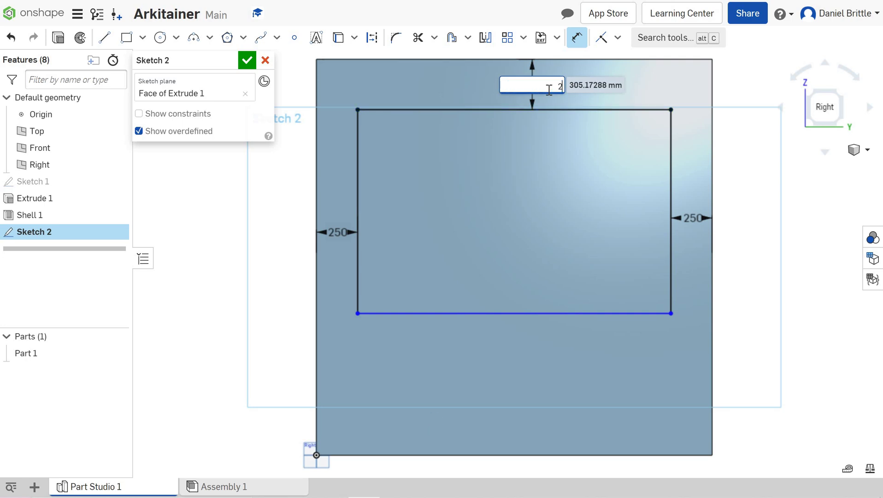
text(50)
key(Return)
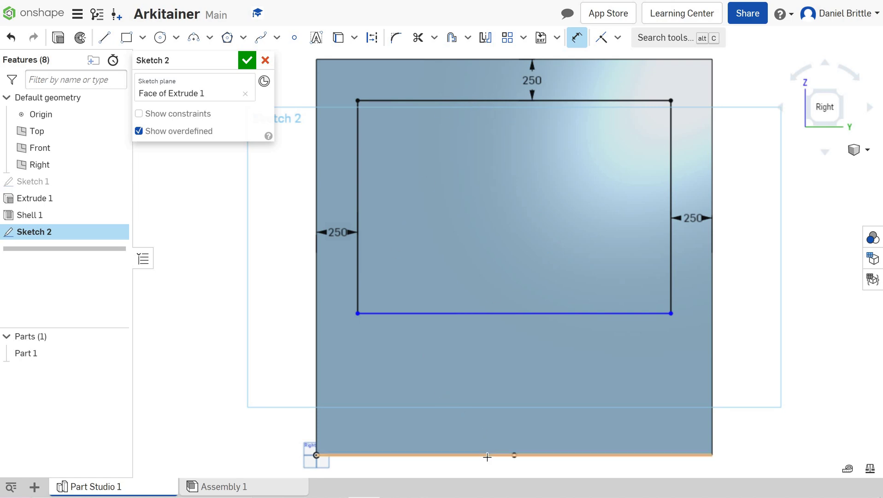
click(524, 312)
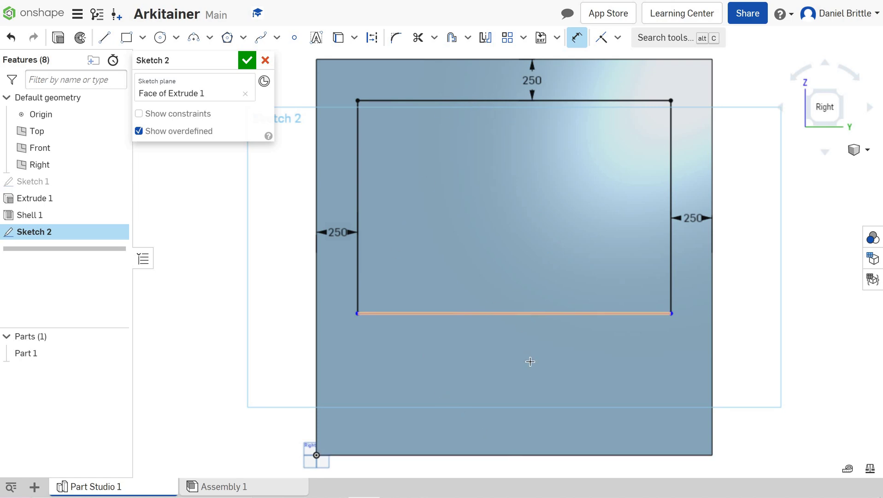
click(626, 381)
text(650)
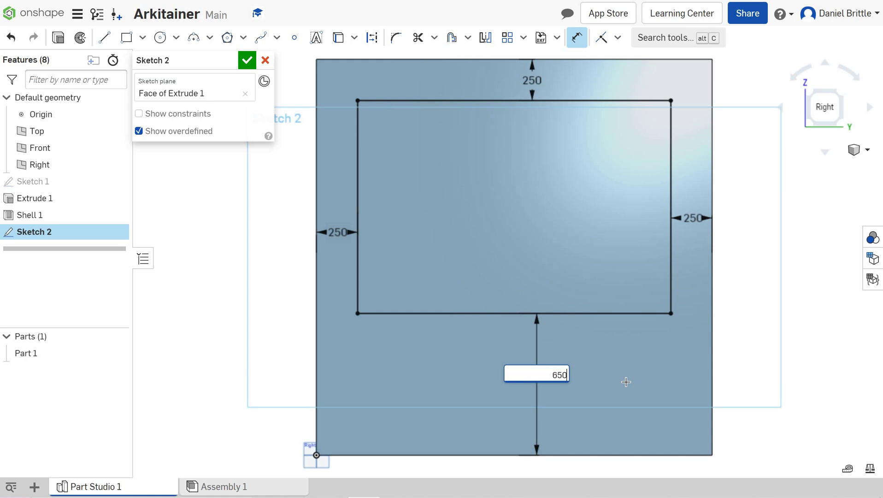
key(Escape)
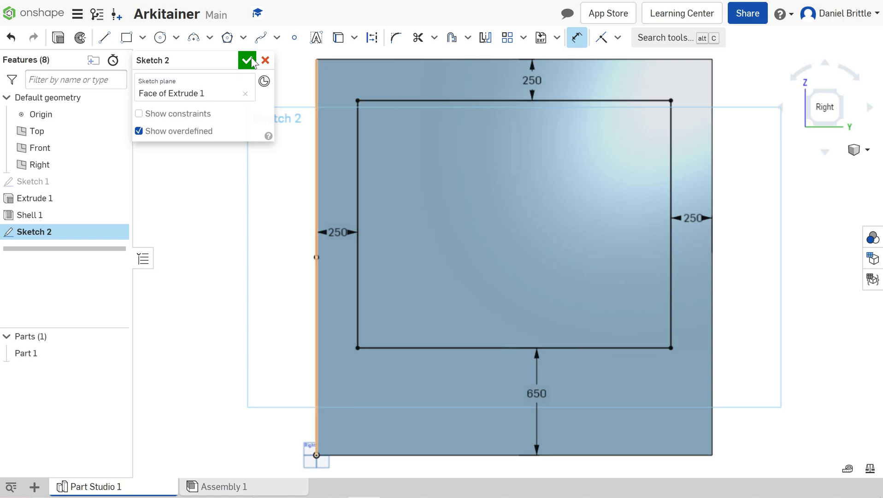
Finish Sketch 2, return to the isometric view, and start a new extrude with Shift+E.
key(Return)
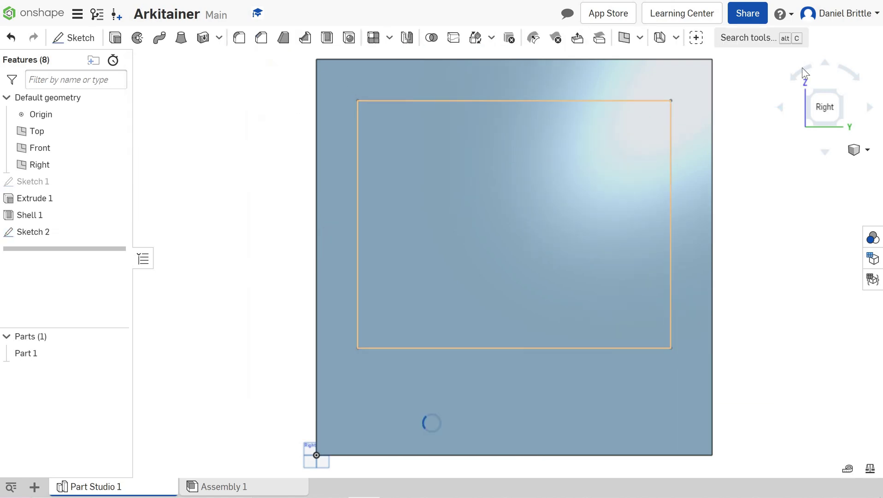
click(805, 91)
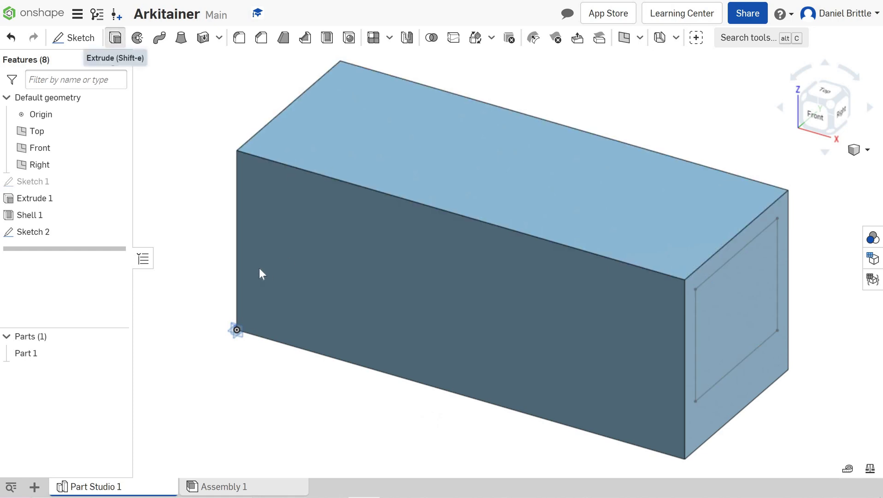
key(shift+e)
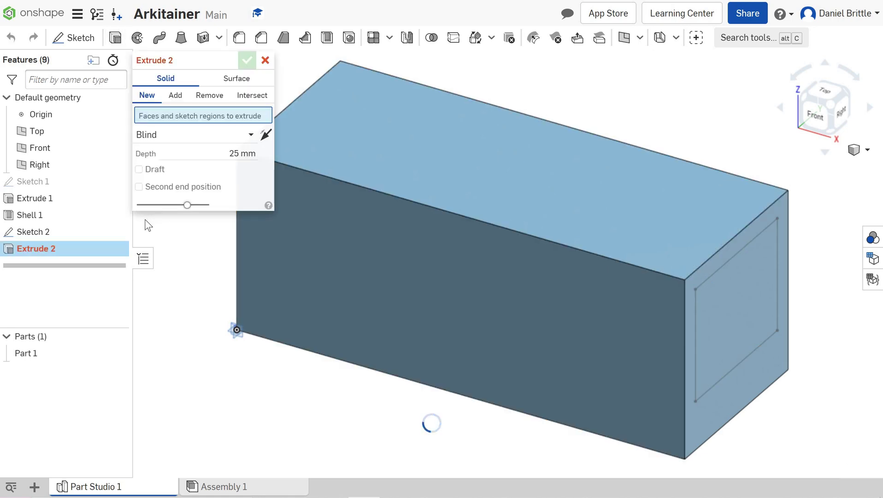
Cut the Sketch 2 window region 20 mm deep as a Remove extrude and accept it.
click(210, 97)
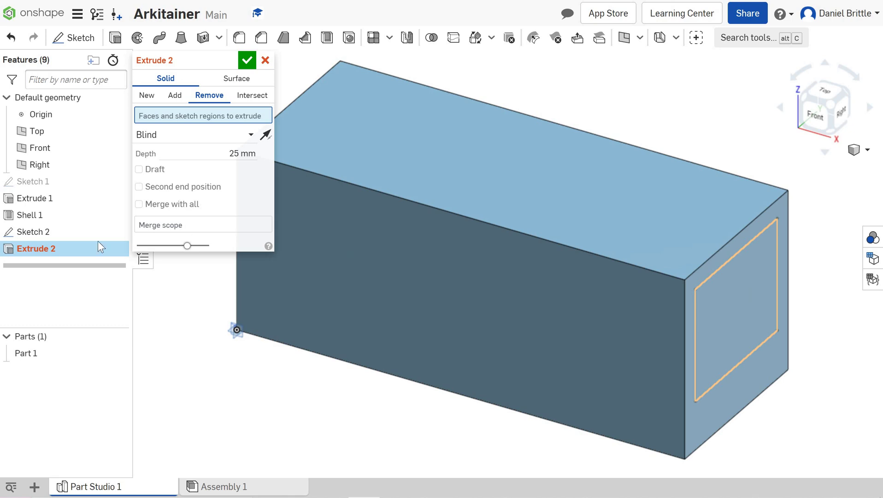
click(29, 238)
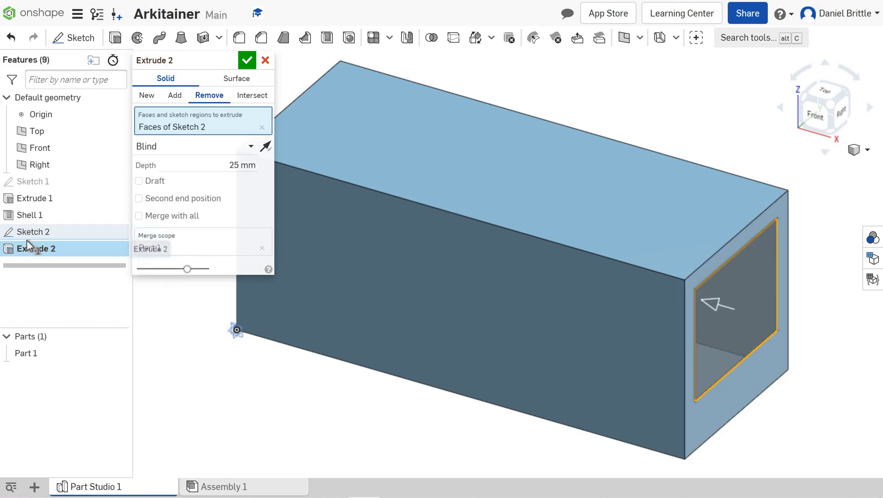
click(240, 165)
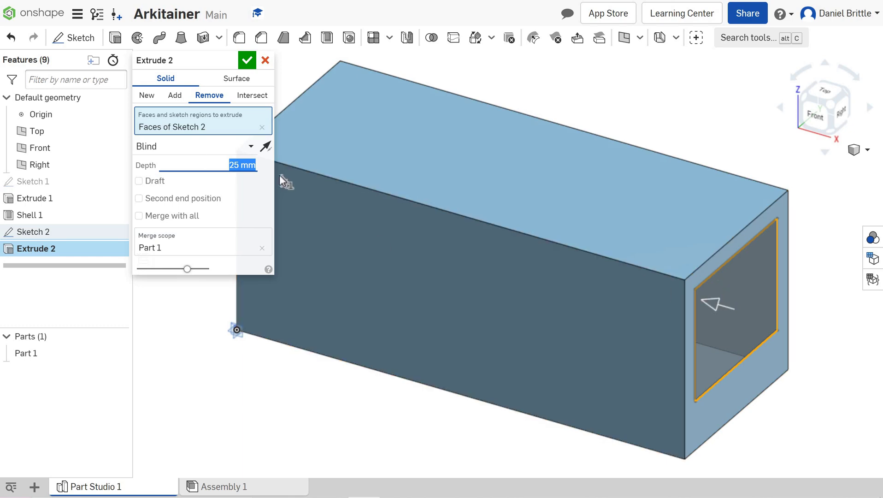
text(20)
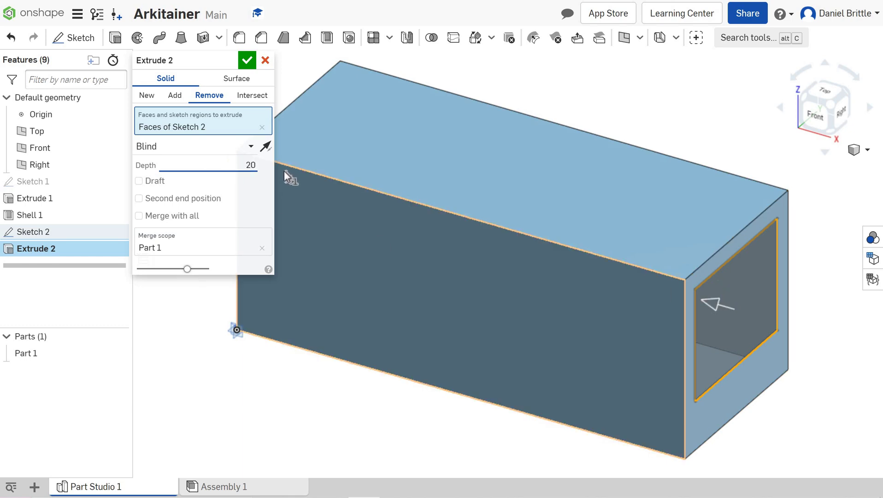
key(Tab)
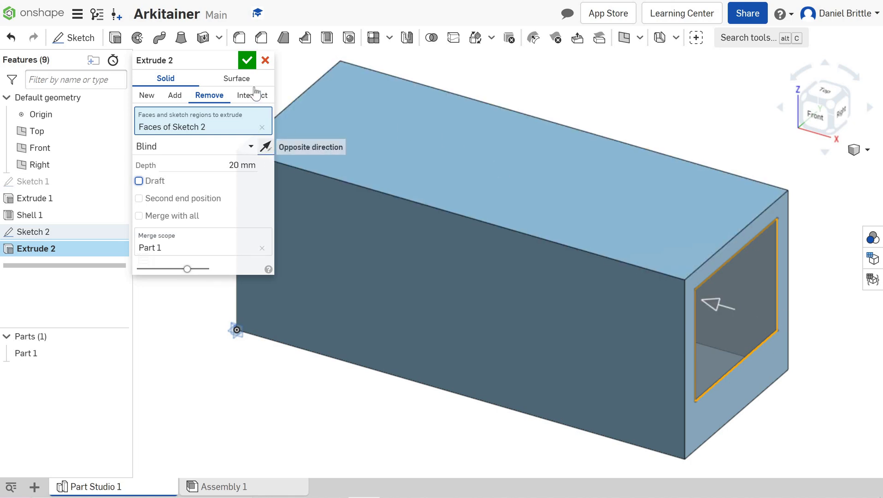
key(Return)
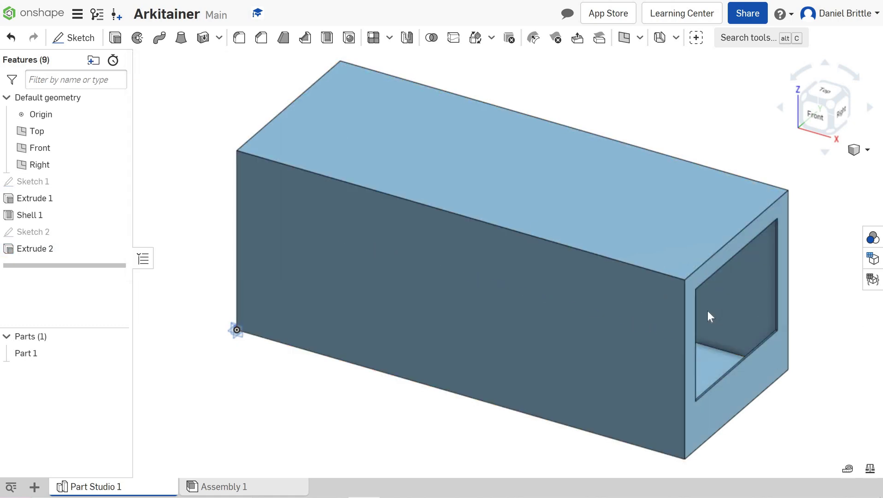
right_drag(707, 311, 677, 307)
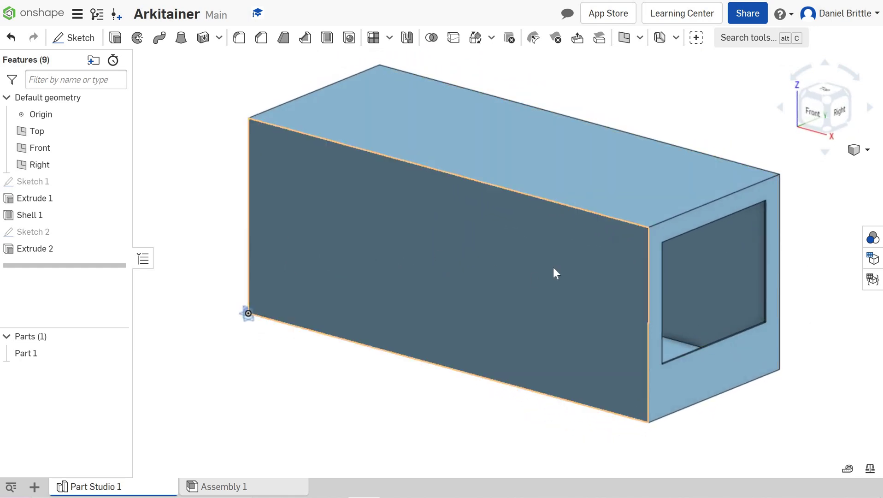
Return to the isometric view and select the box's long front face.
right_drag(449, 236, 486, 332)
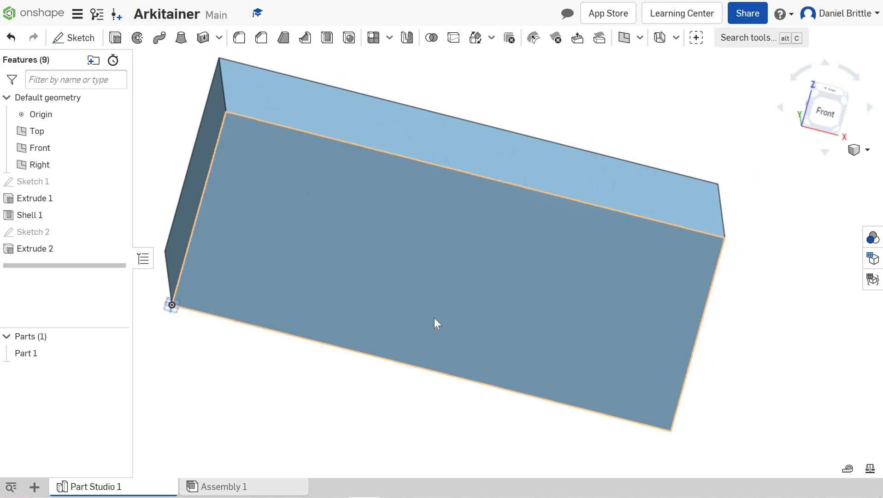
key(shift+7)
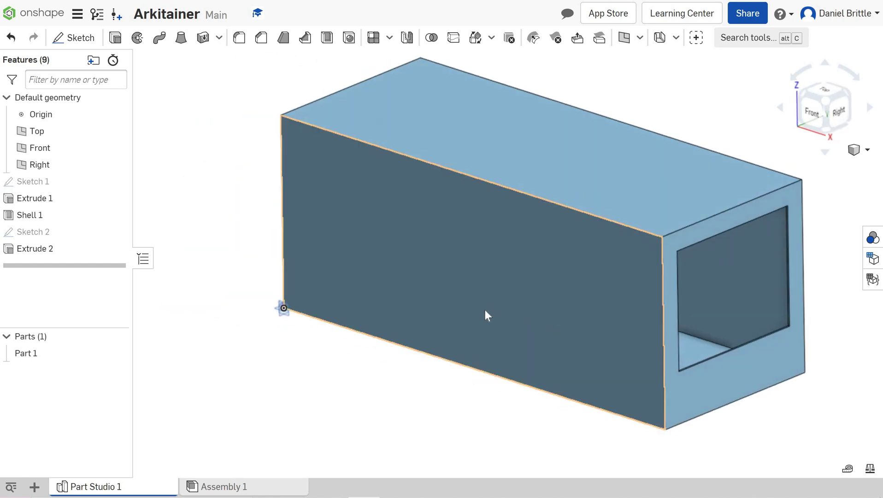
click(514, 297)
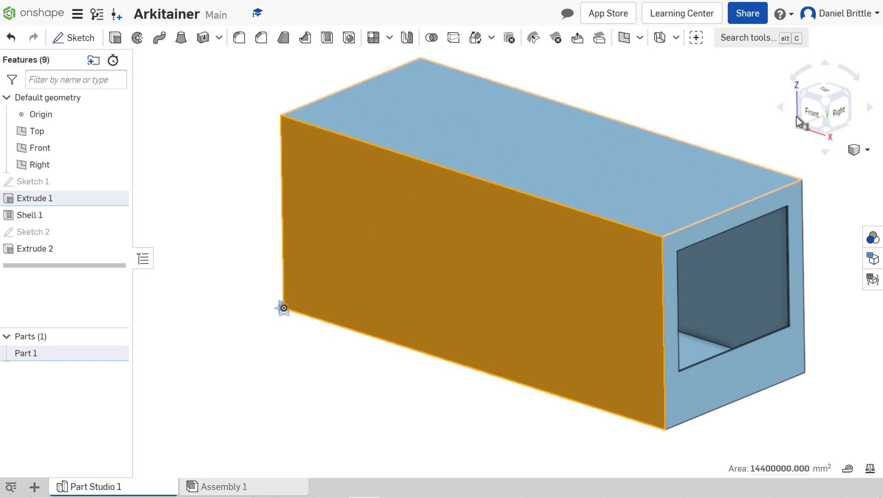
View the front face square-on and create Sketch 3 on it.
key(n)
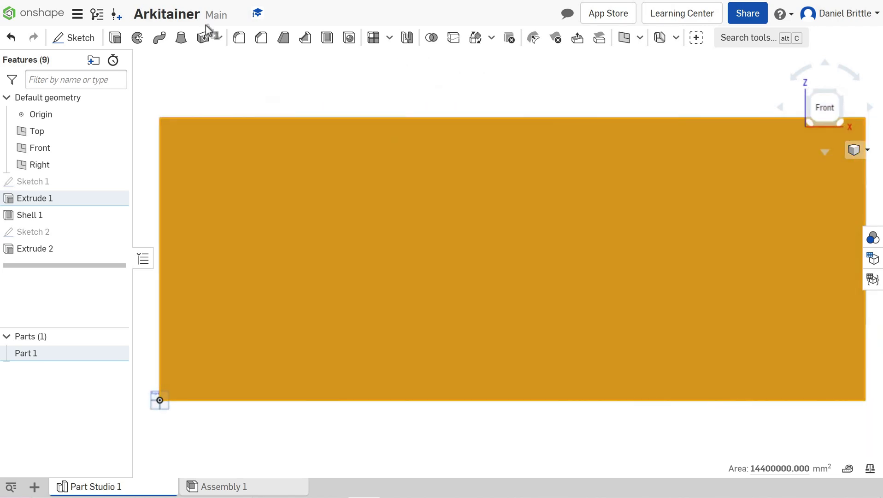
click(79, 38)
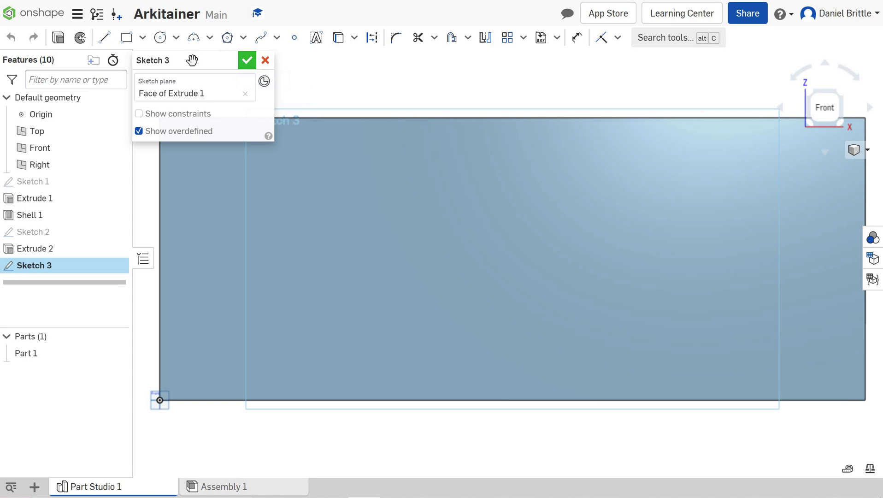
Draw the door rectangle on the front face and set a 250 mm gap from the top edge.
click(127, 38)
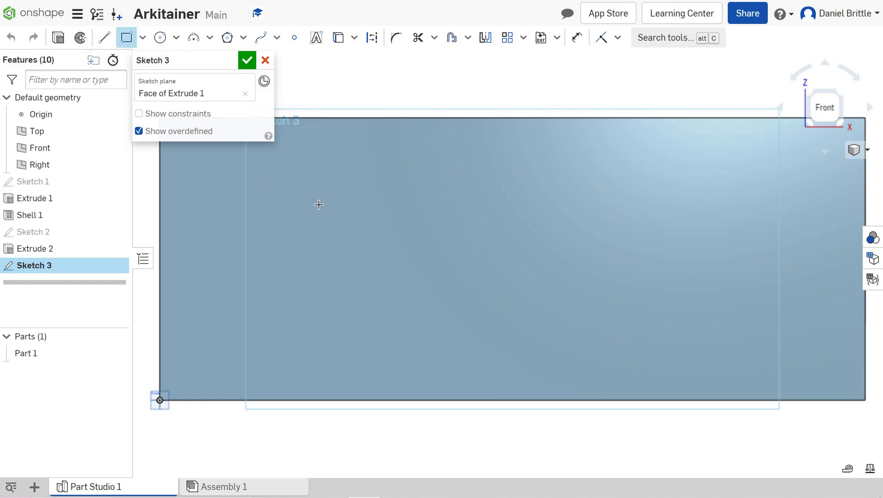
click(805, 328)
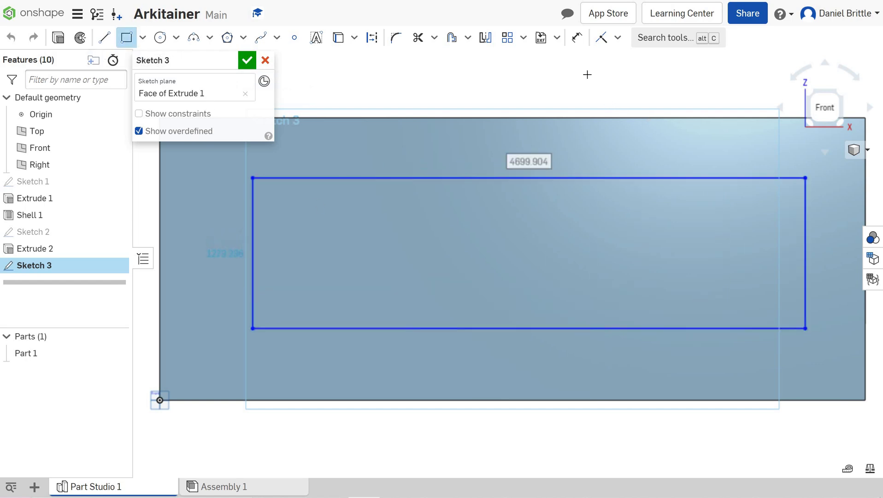
click(577, 43)
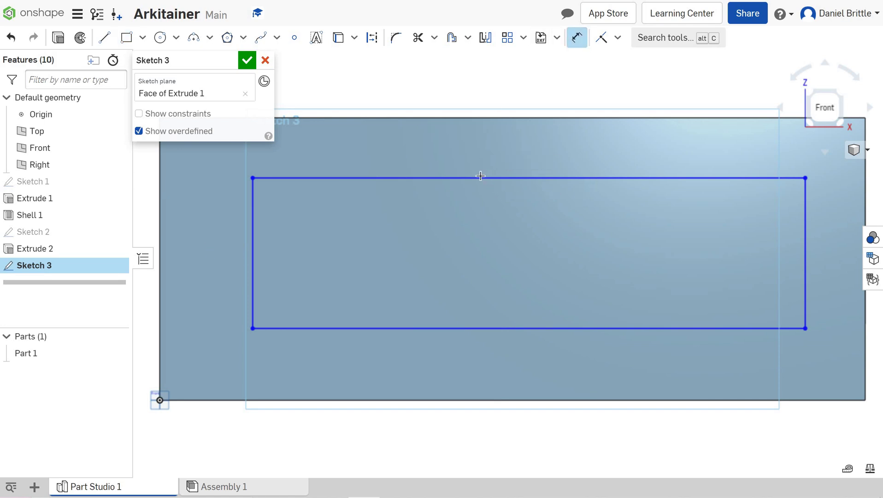
click(476, 120)
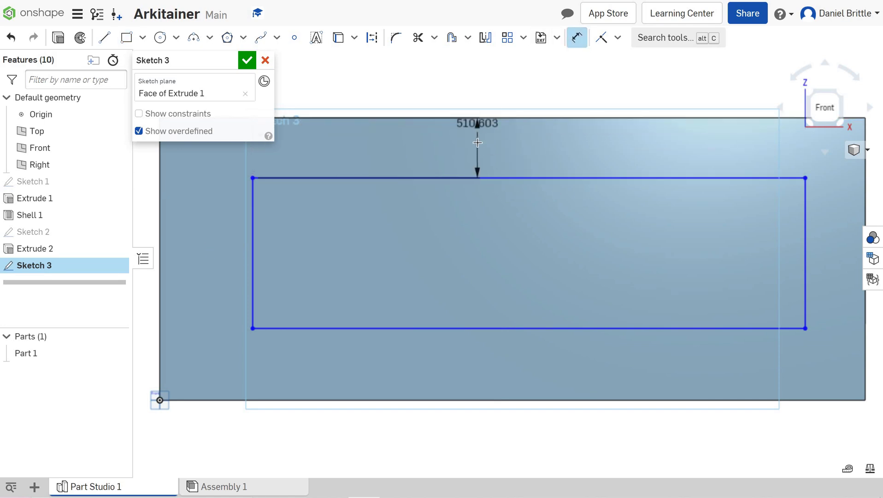
click(477, 141)
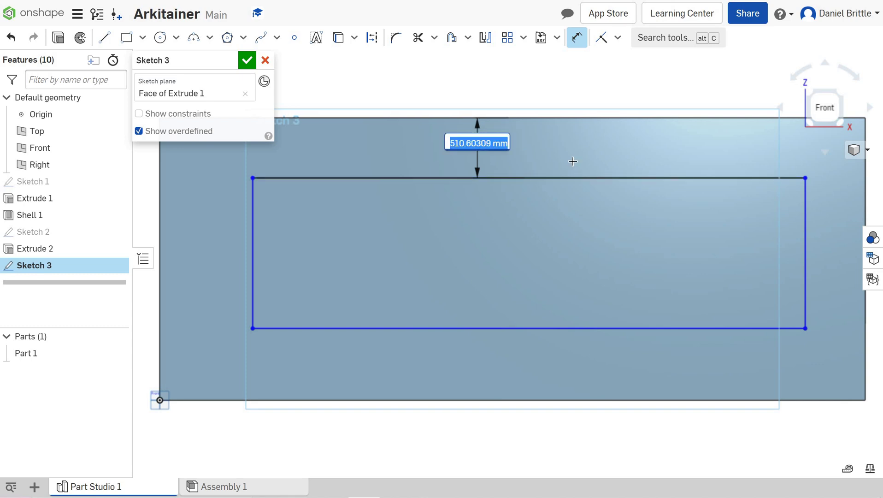
text(1)
key(BackSpace)
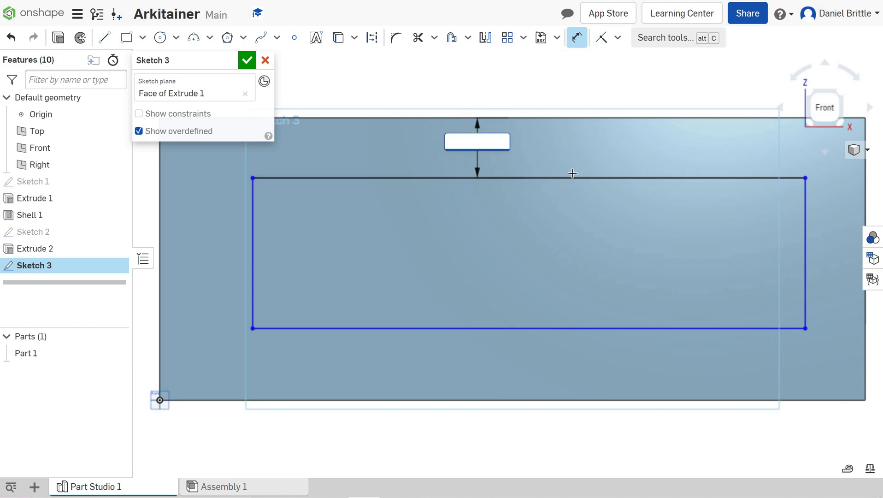
text(250)
key(Return)
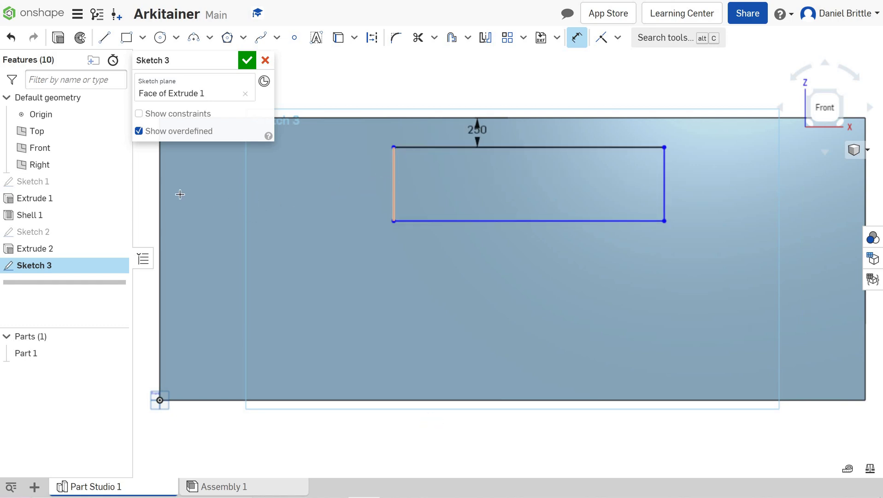
Dimension the door 250 mm from the left and right edges and 20 mm from the bottom.
click(243, 207)
text(2)
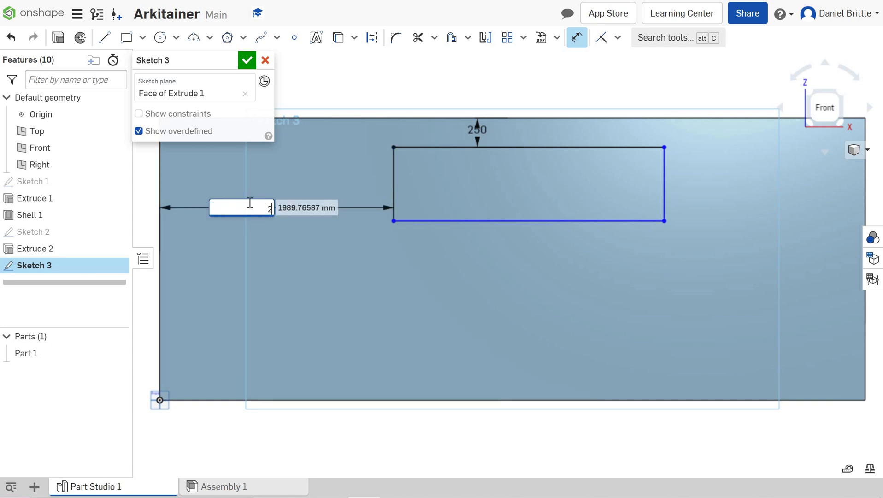
text(50)
key(Return)
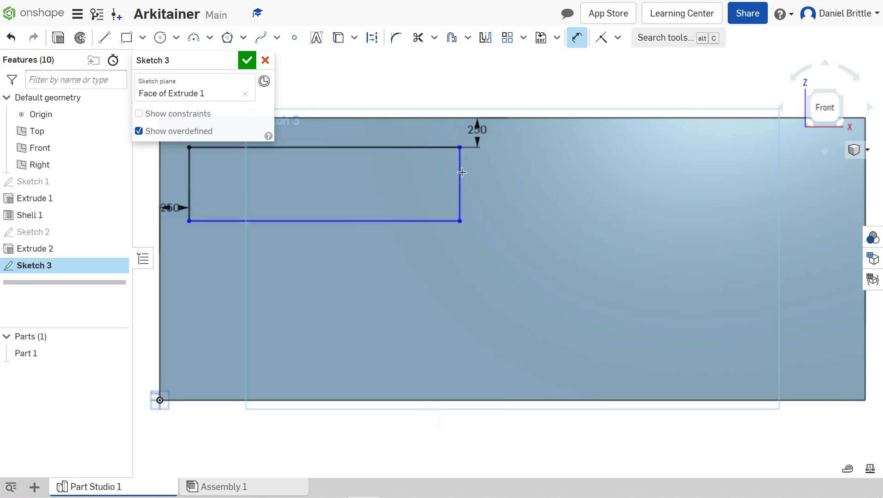
click(460, 173)
click(865, 174)
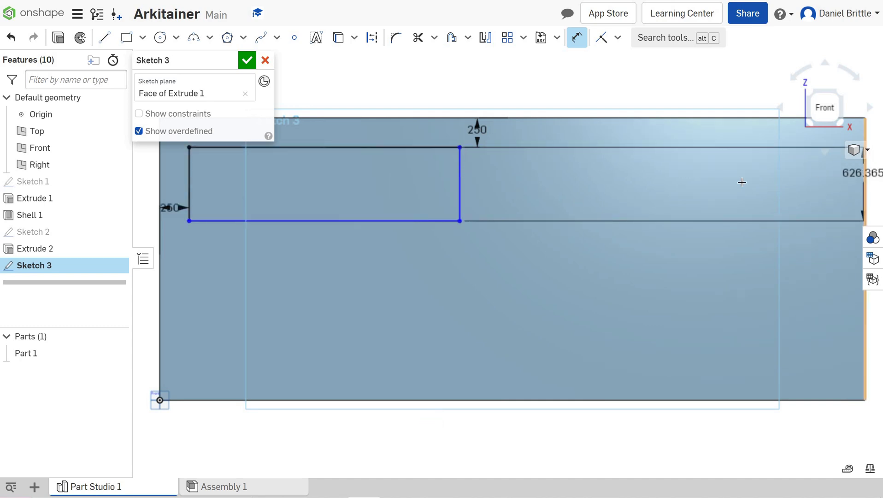
click(733, 183)
text(250)
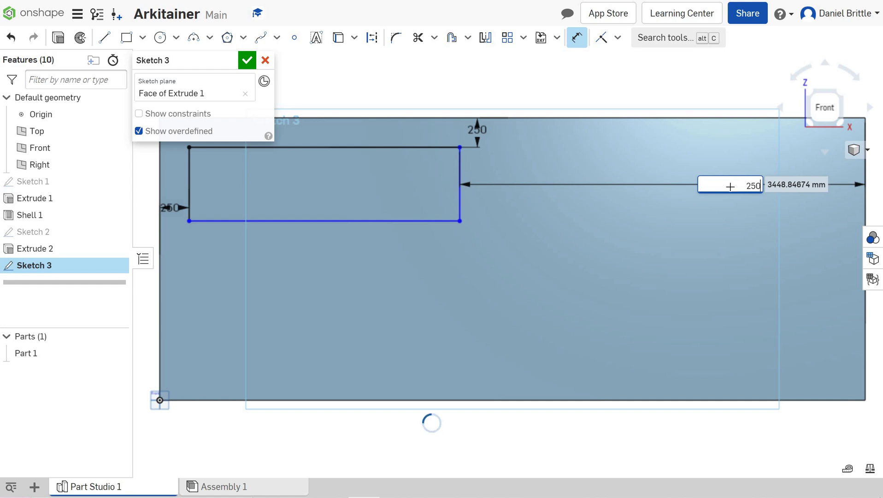
key(Return)
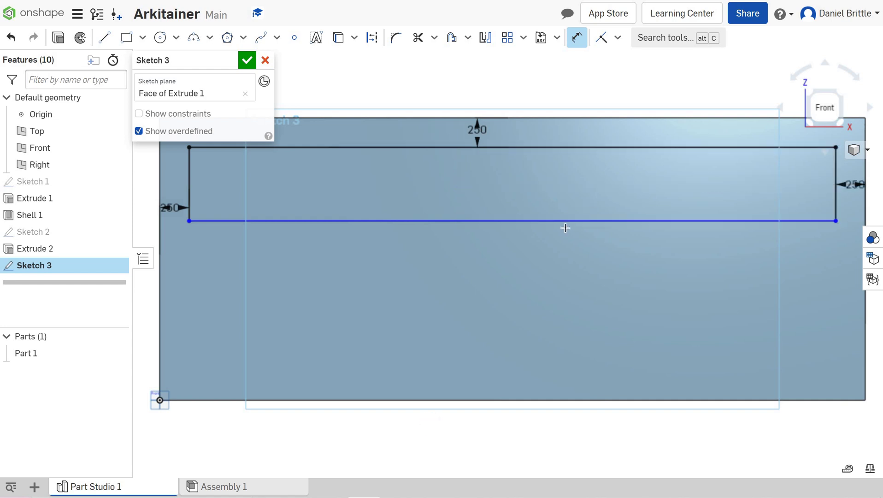
click(568, 220)
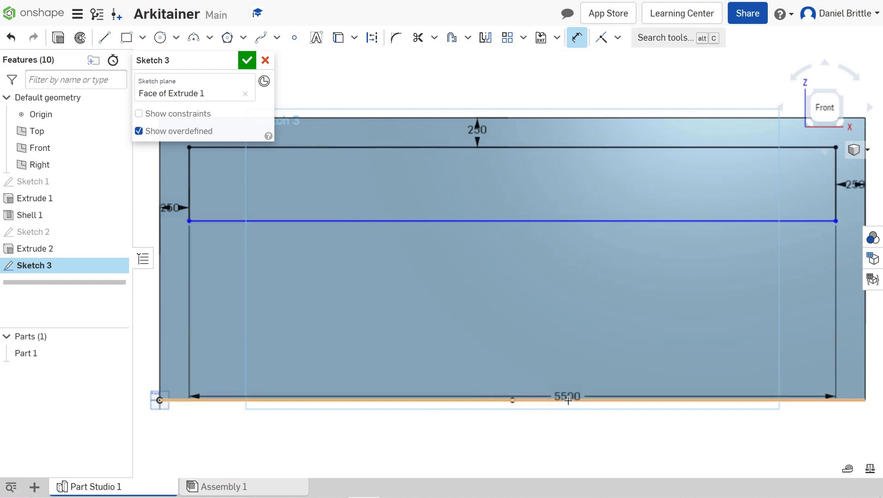
click(557, 400)
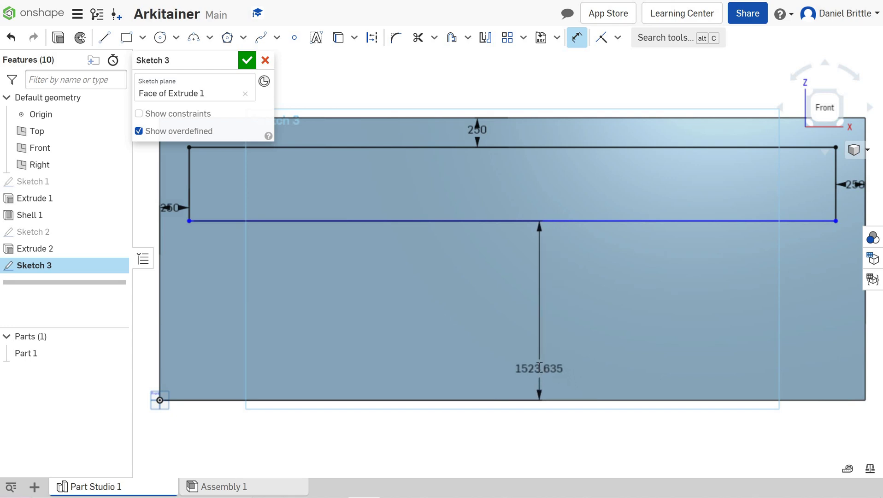
click(538, 366)
text(20)
key(Escape)
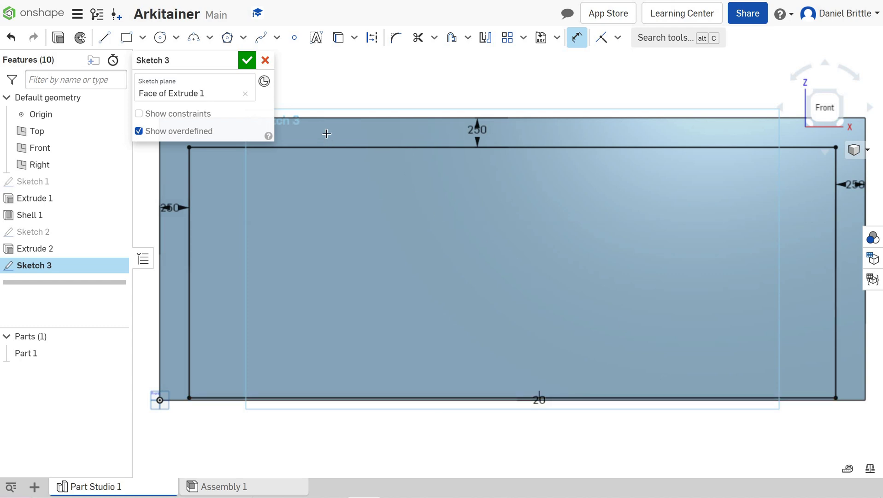
Finish Sketch 3 and cut the door region 20 mm deep with a Remove extrude.
click(245, 59)
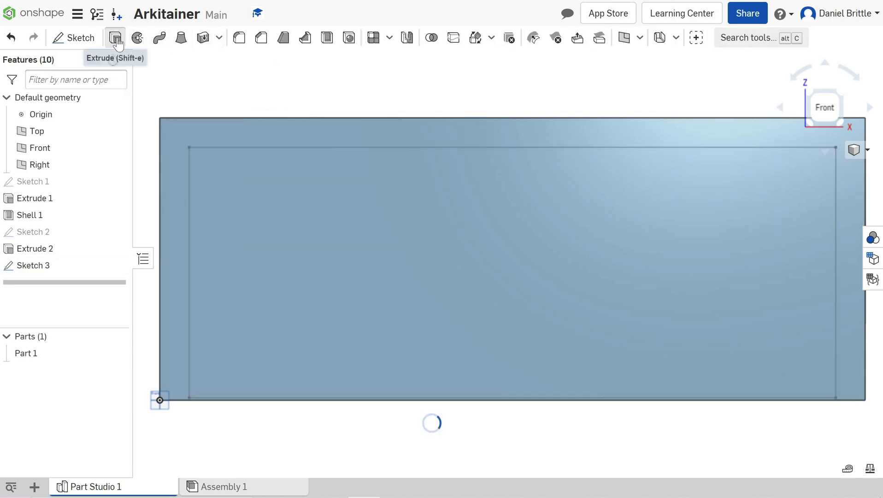
click(116, 38)
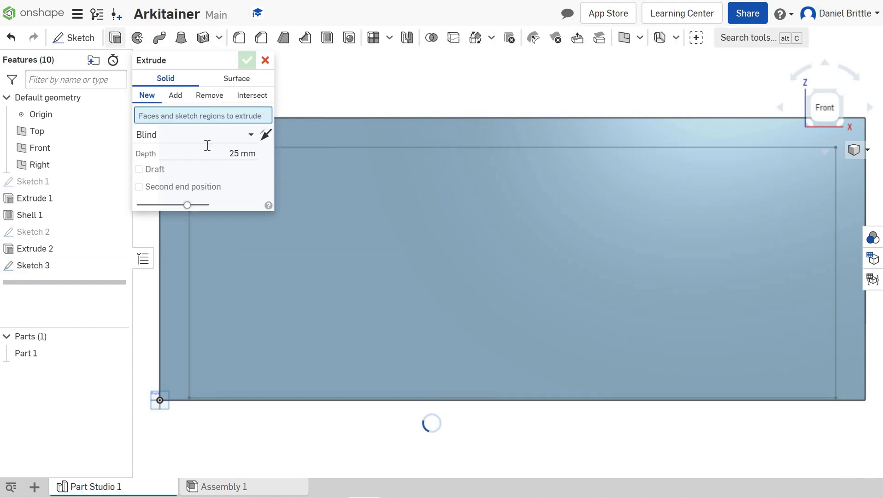
click(204, 98)
right_drag(509, 220, 498, 232)
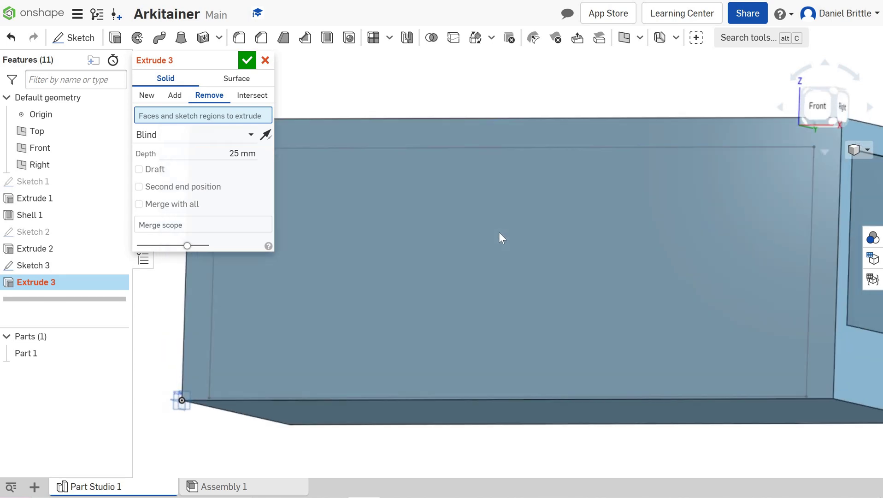
scroll(499, 230, down, 5)
scroll(500, 229, up, 3)
scroll(500, 228, down, 3)
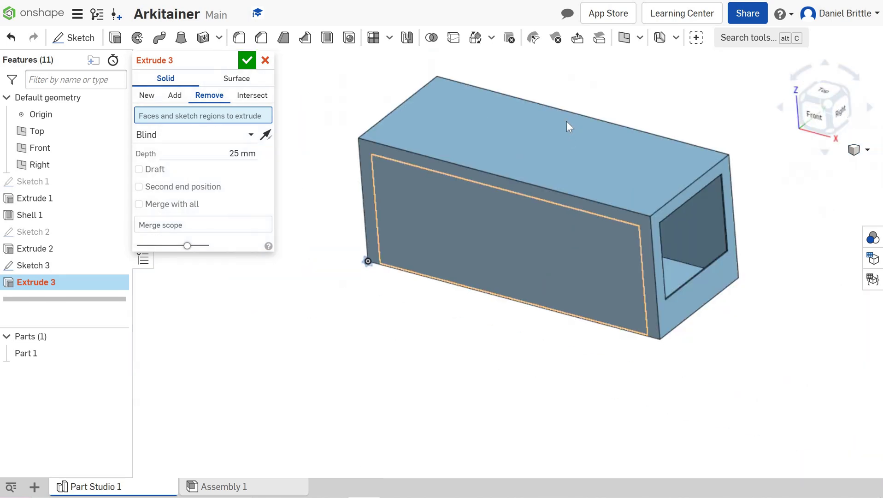
click(67, 262)
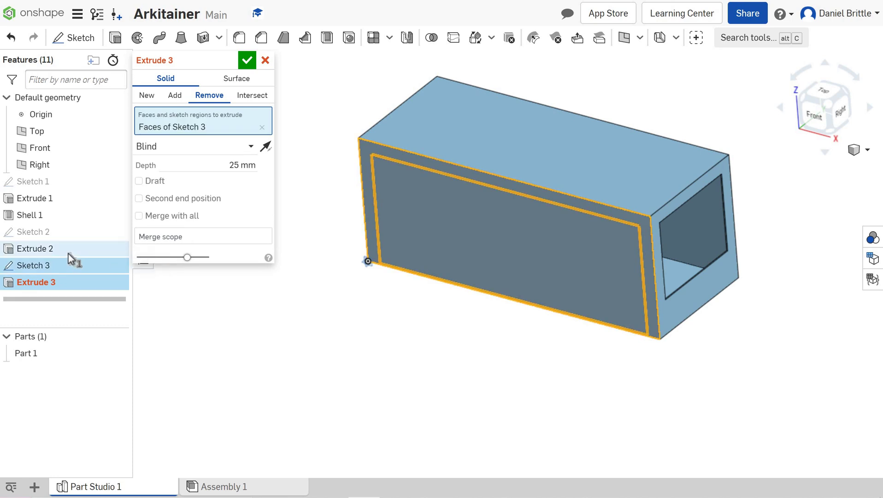
click(234, 168)
text(20)
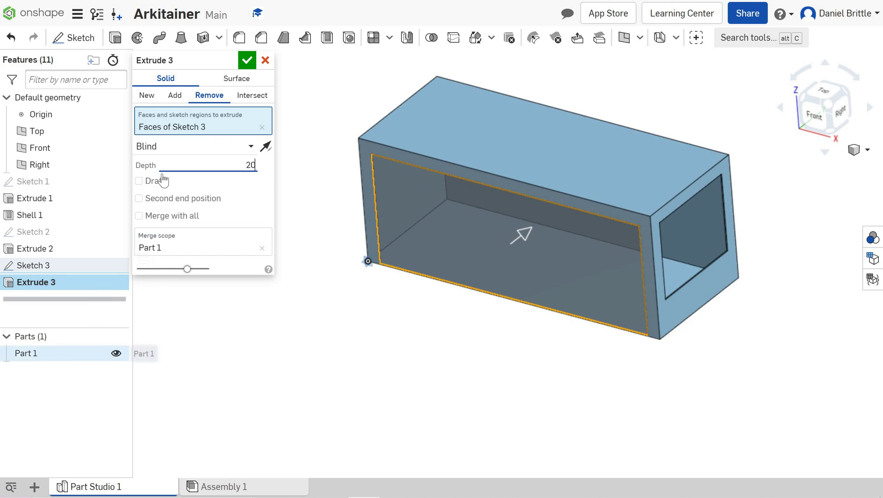
click(246, 64)
Orbit to a front-right view looking into the box's large front doorway.
right_drag(585, 253, 599, 279)
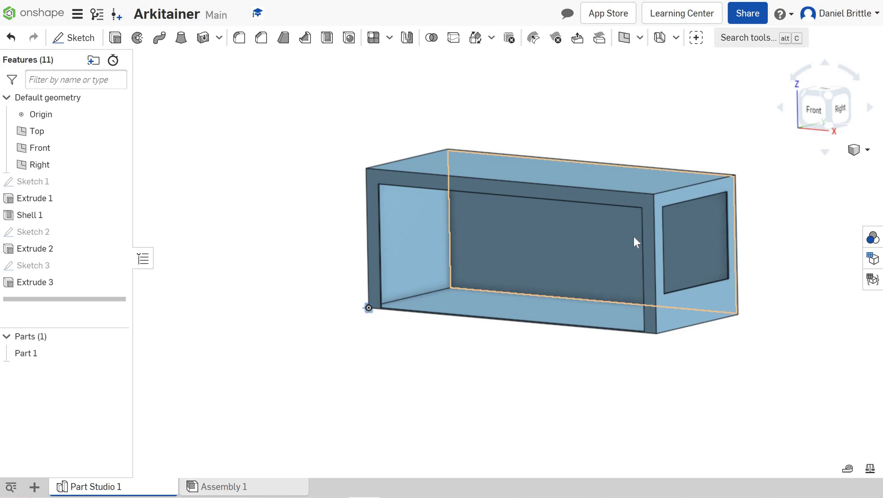